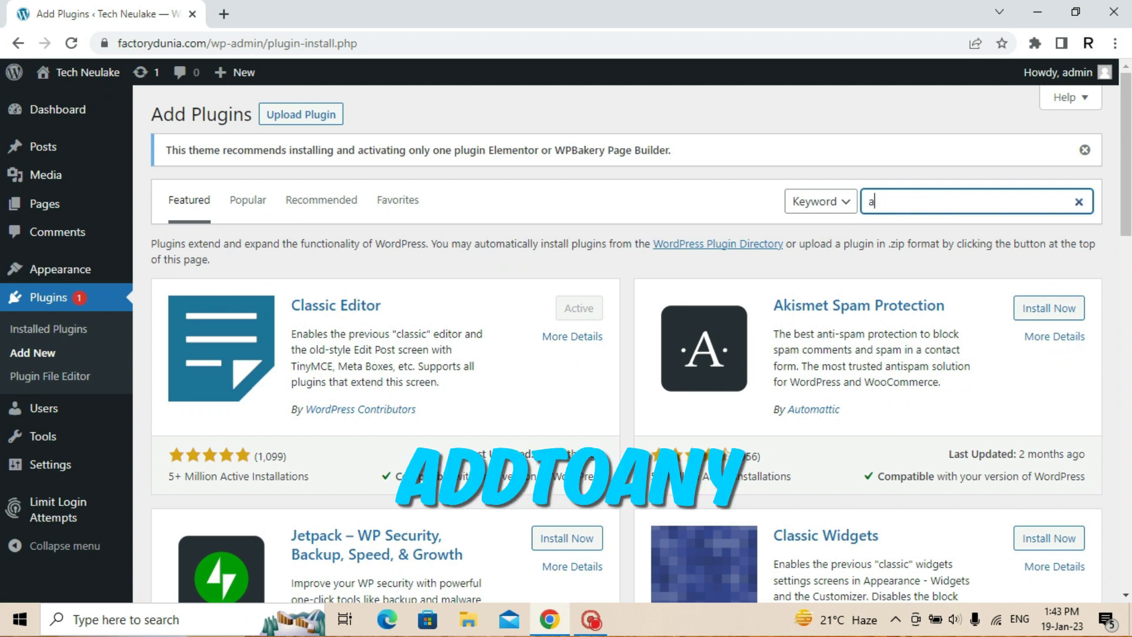
Search the plugin directory for "addtoany", then install and activate the AddToAny Share Buttons plugin.
type("ny")
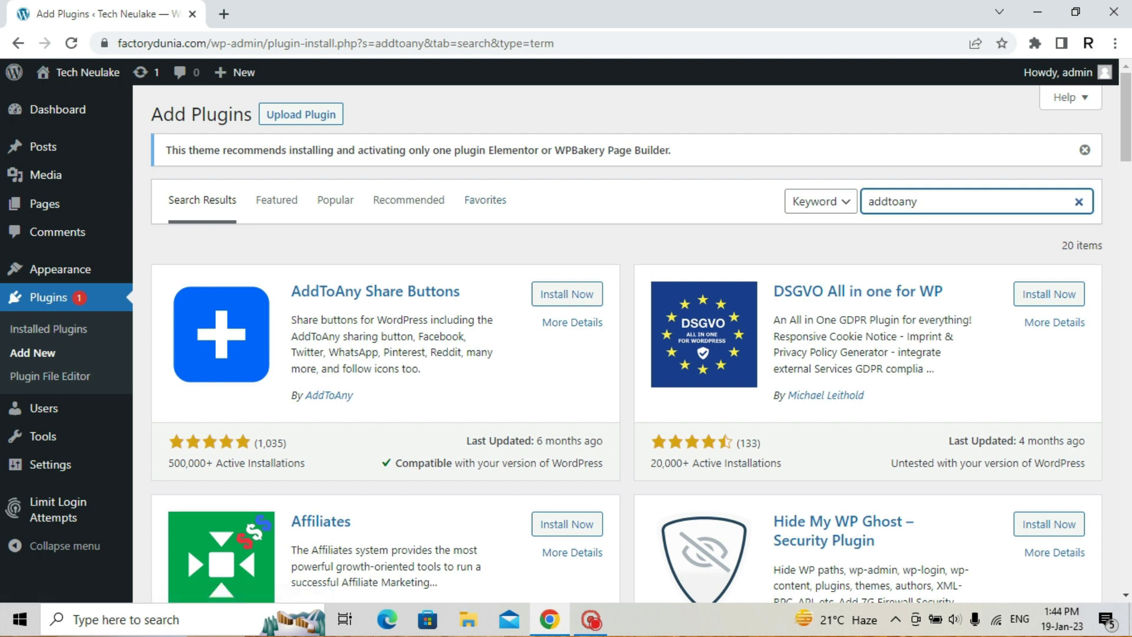
left_click(566, 294)
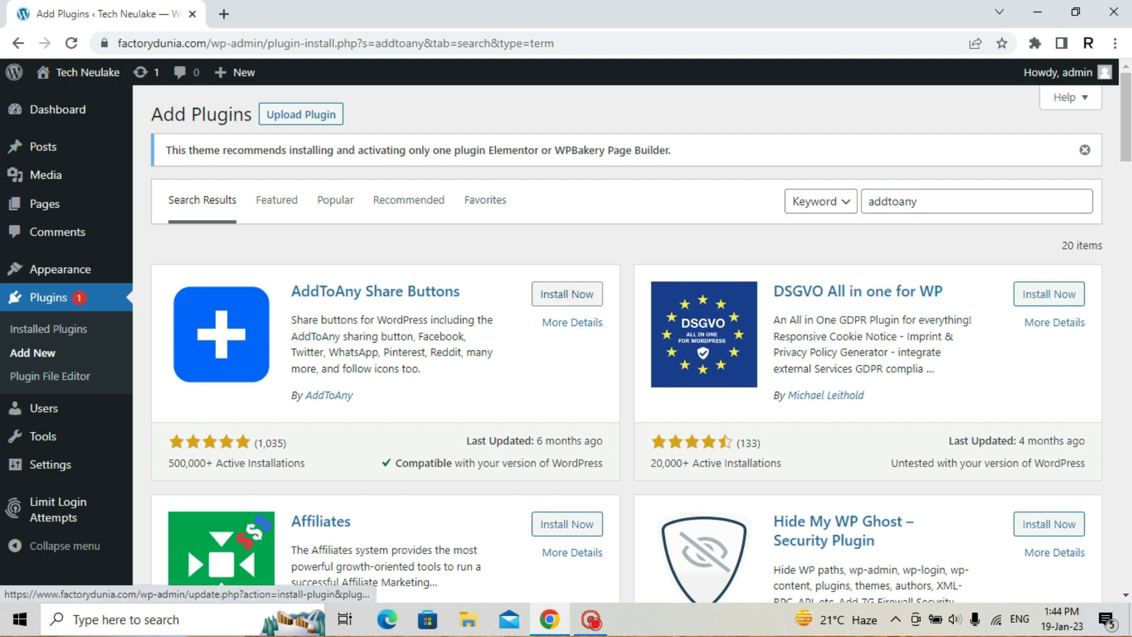
key("Return")
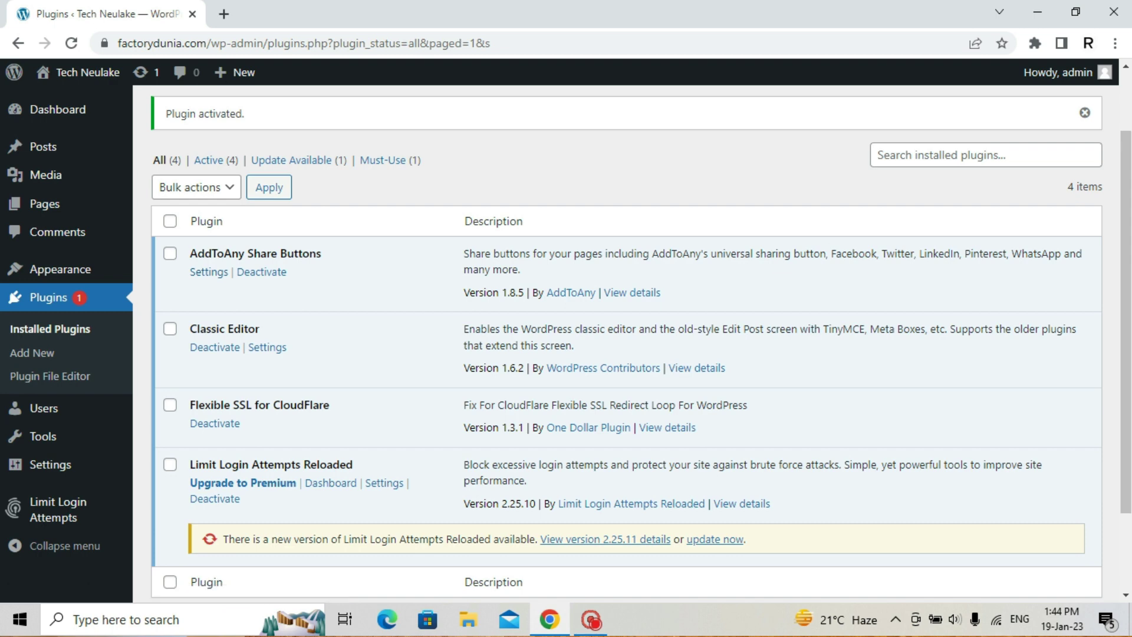
Open the AddToAny share settings and keep the icon background and foreground at Original.
mouse_move(51, 464)
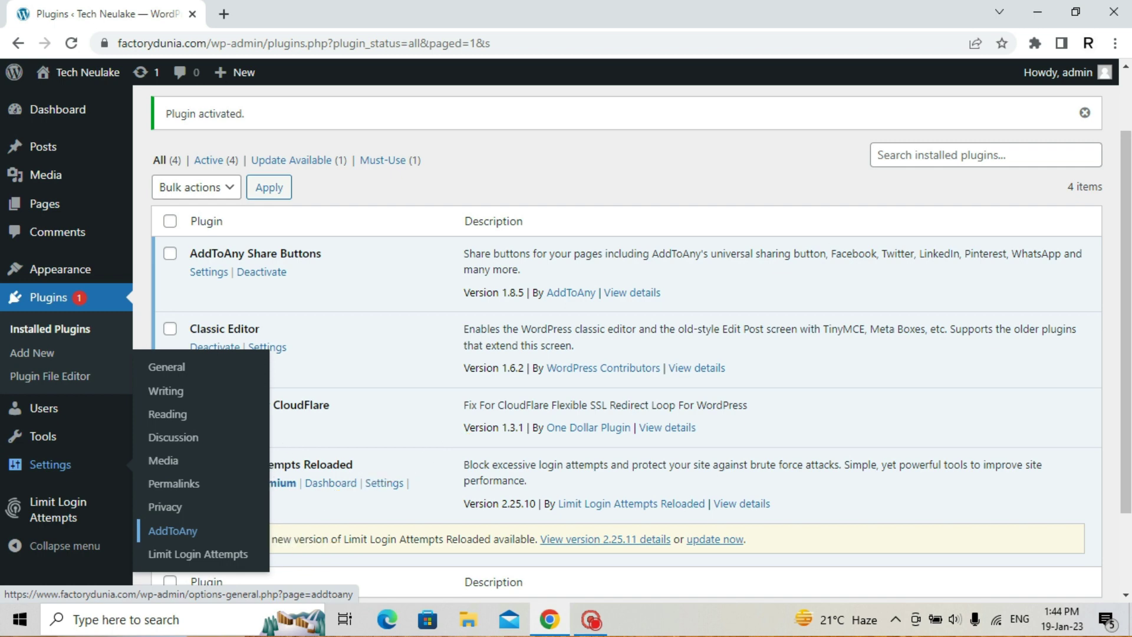
left_click(209, 271)
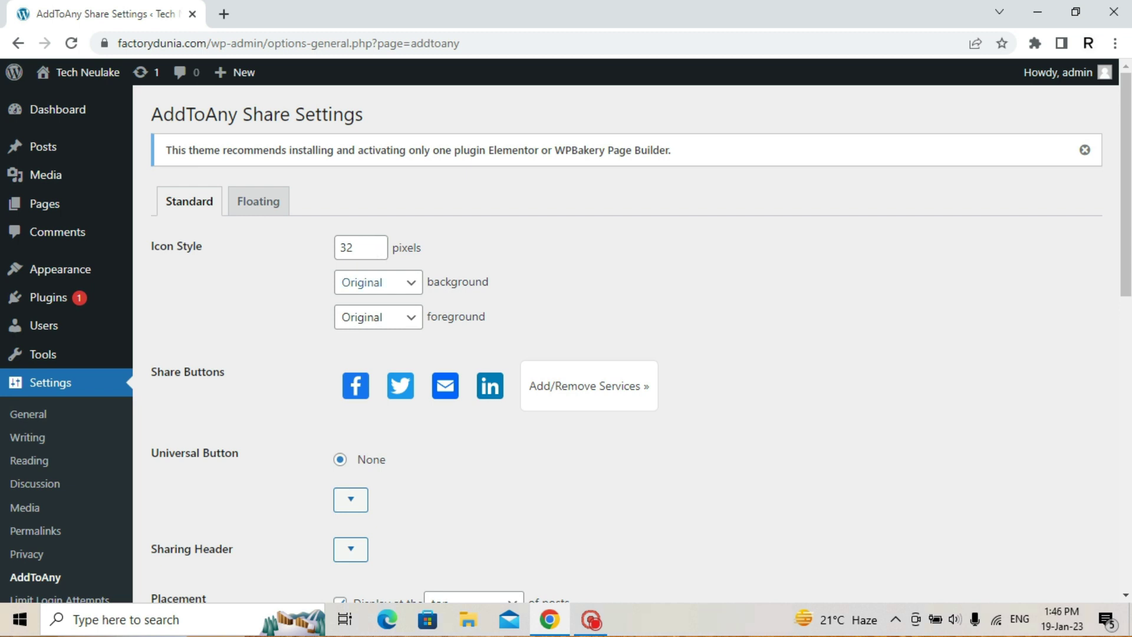
left_click(378, 282)
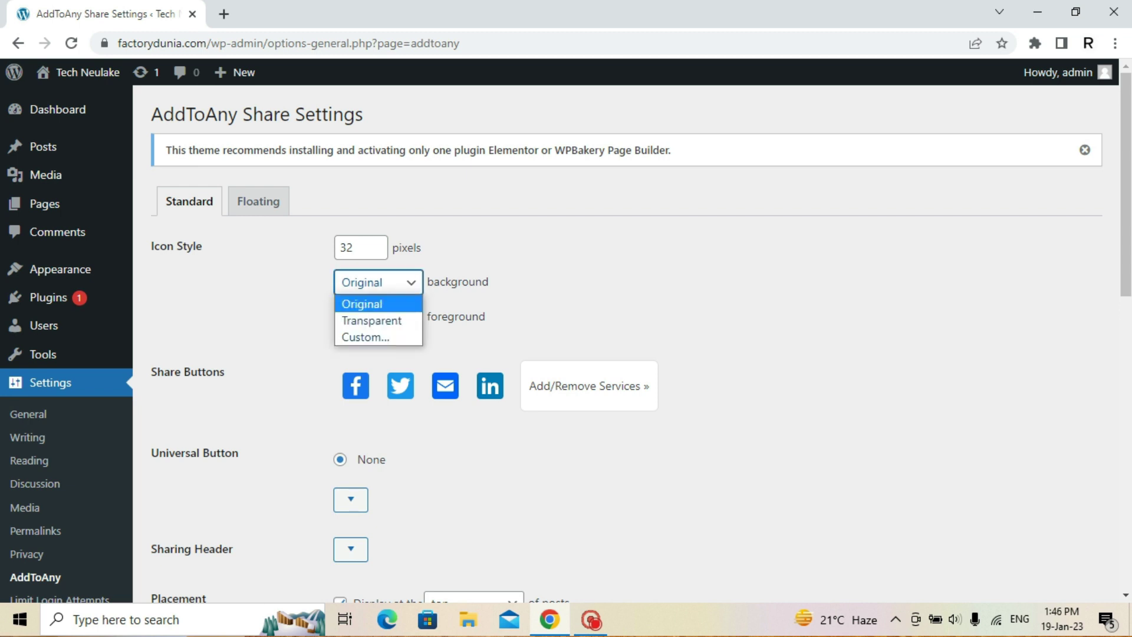
left_click(362, 304)
left_click(378, 317)
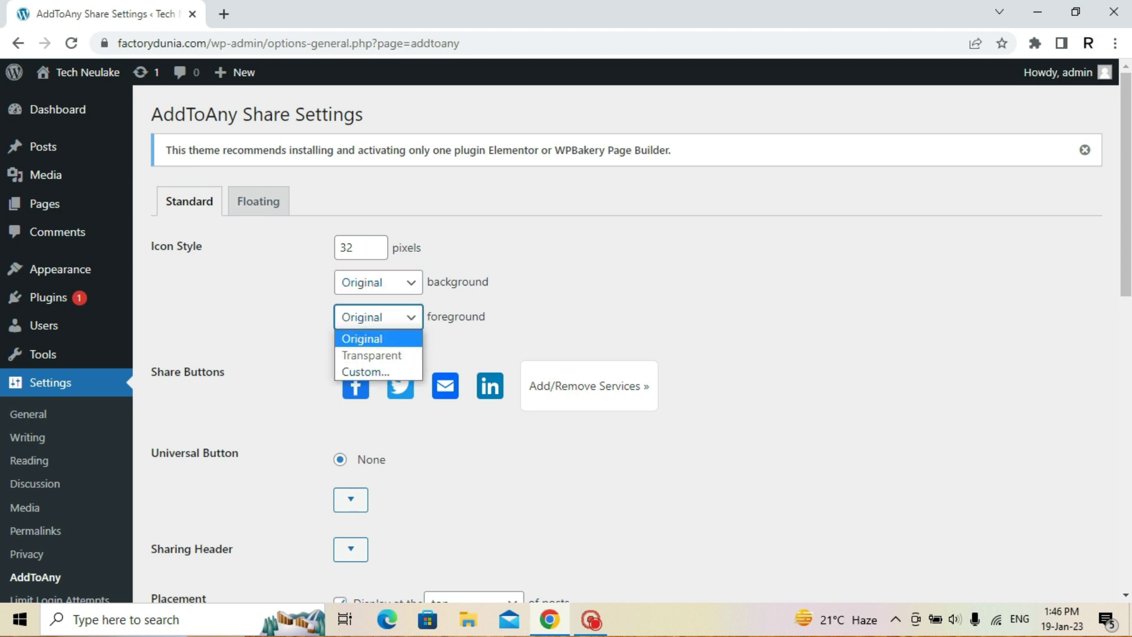
key("Escape")
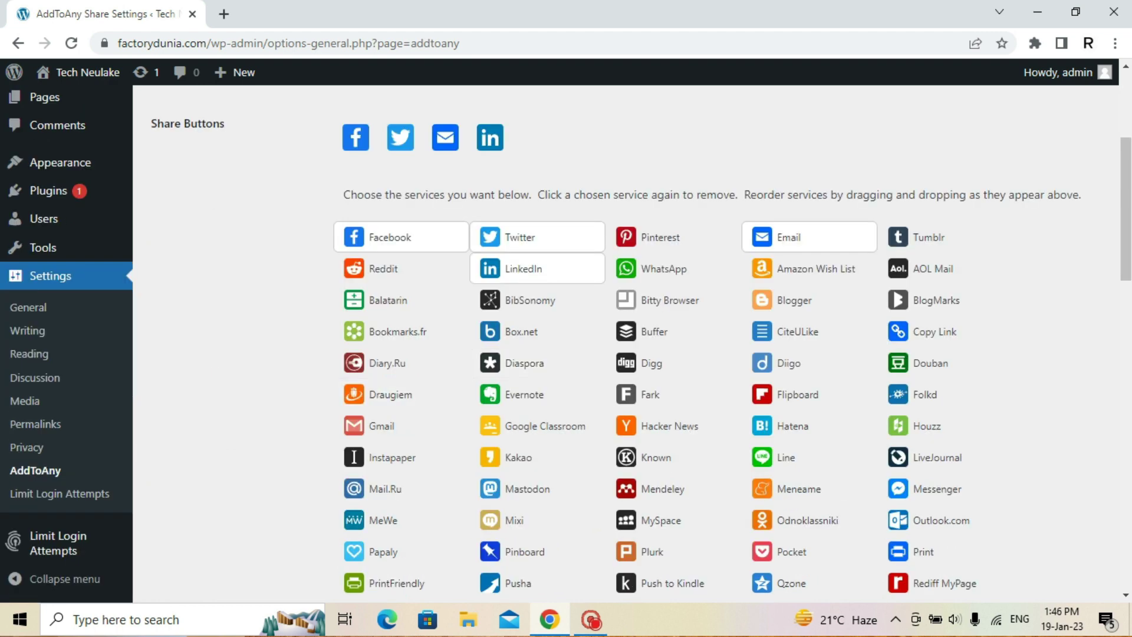
Add WhatsApp to the chosen services for the share buttons.
scroll(732, 342, "down", 2)
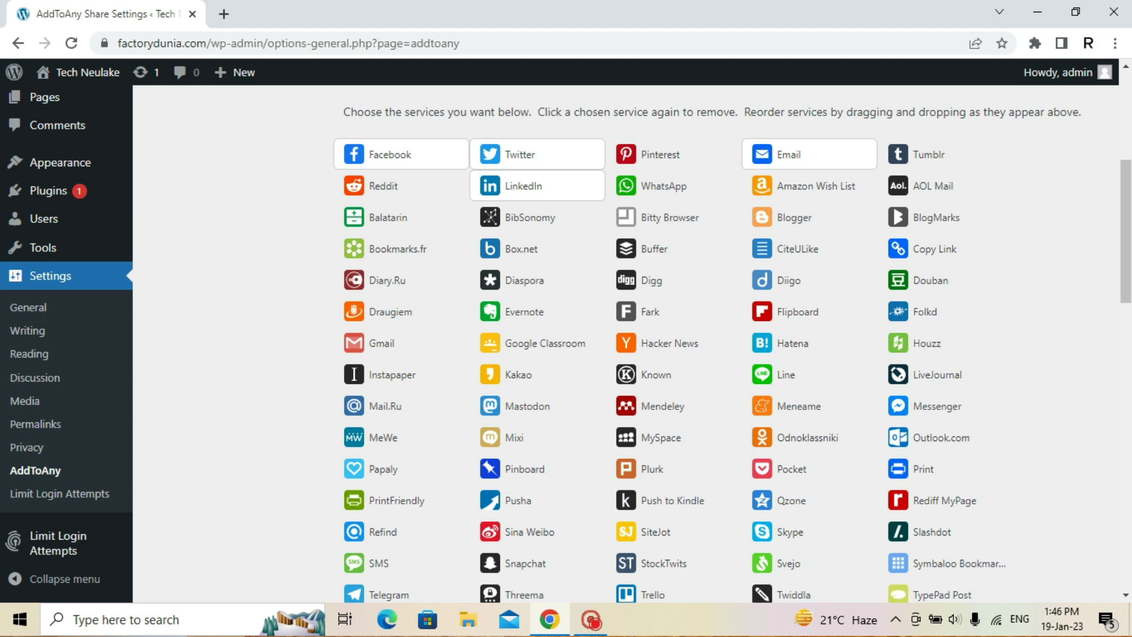
scroll(731, 342, "down", 3)
scroll(732, 342, "up", 3)
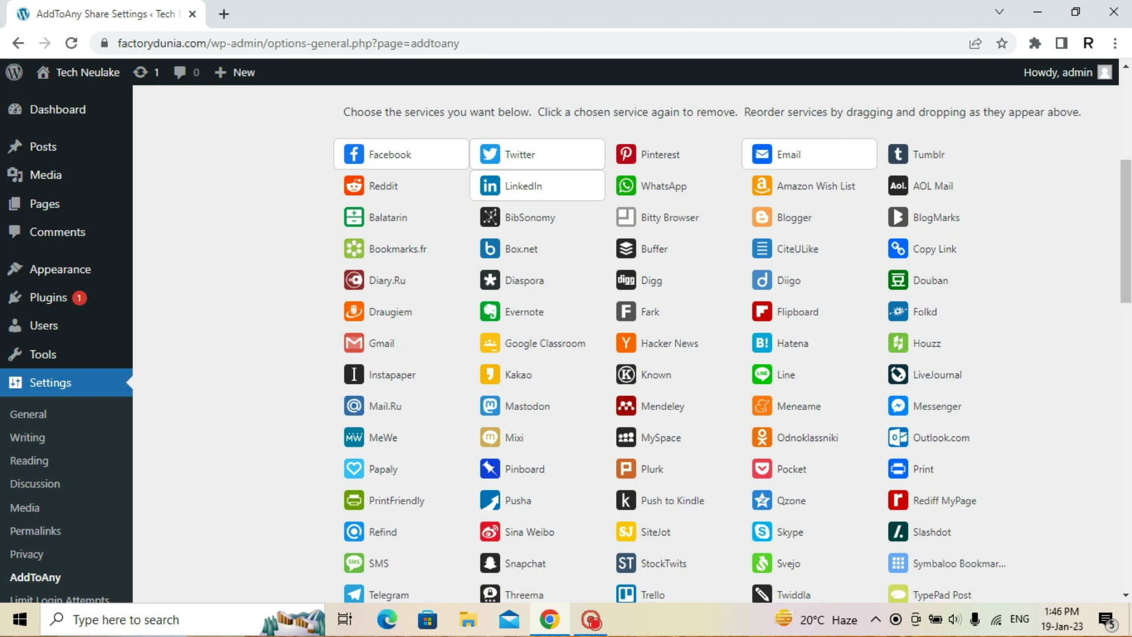
left_click(663, 186)
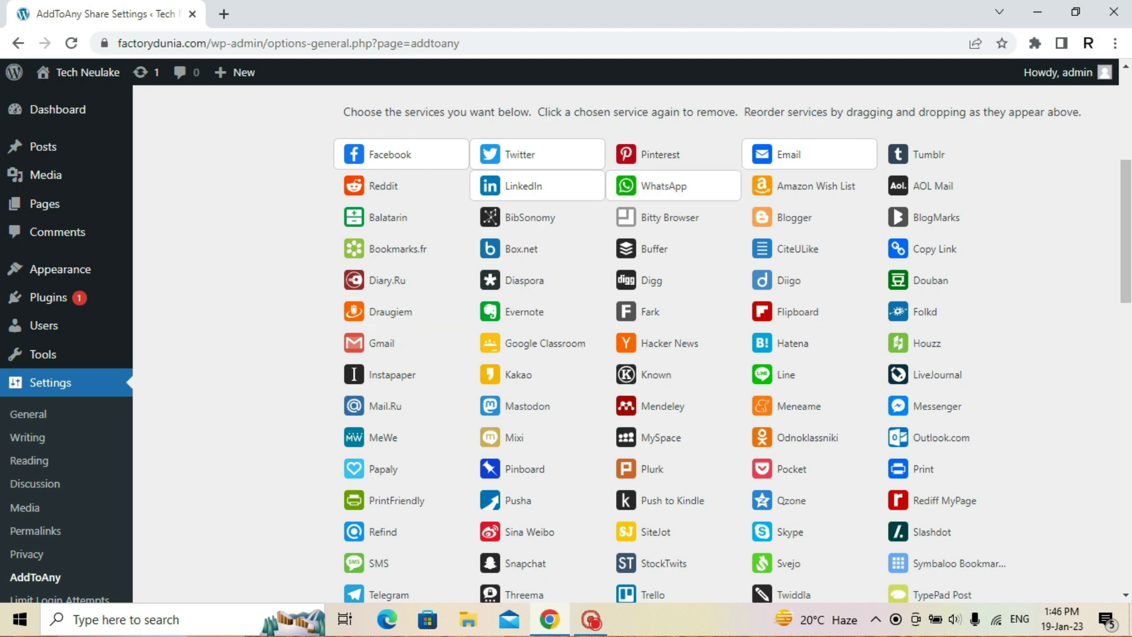
Reorder the share buttons so LinkedIn comes first and WhatsApp second, ahead of Facebook, Twitter and Email.
scroll(672, 177, "down", 4)
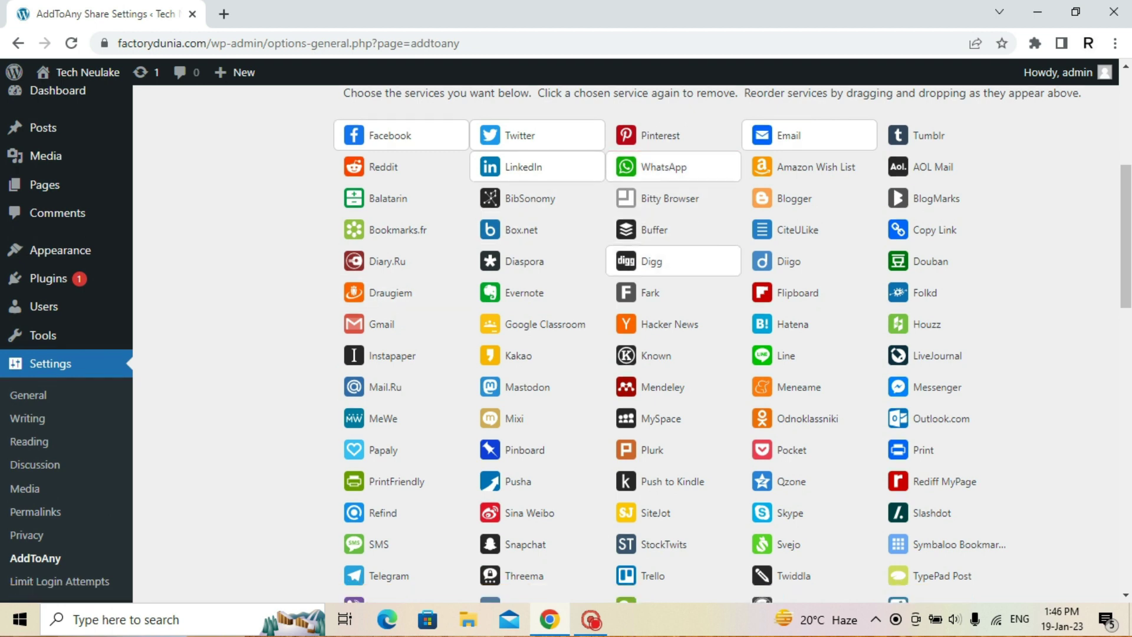
scroll(672, 126, "up", 3)
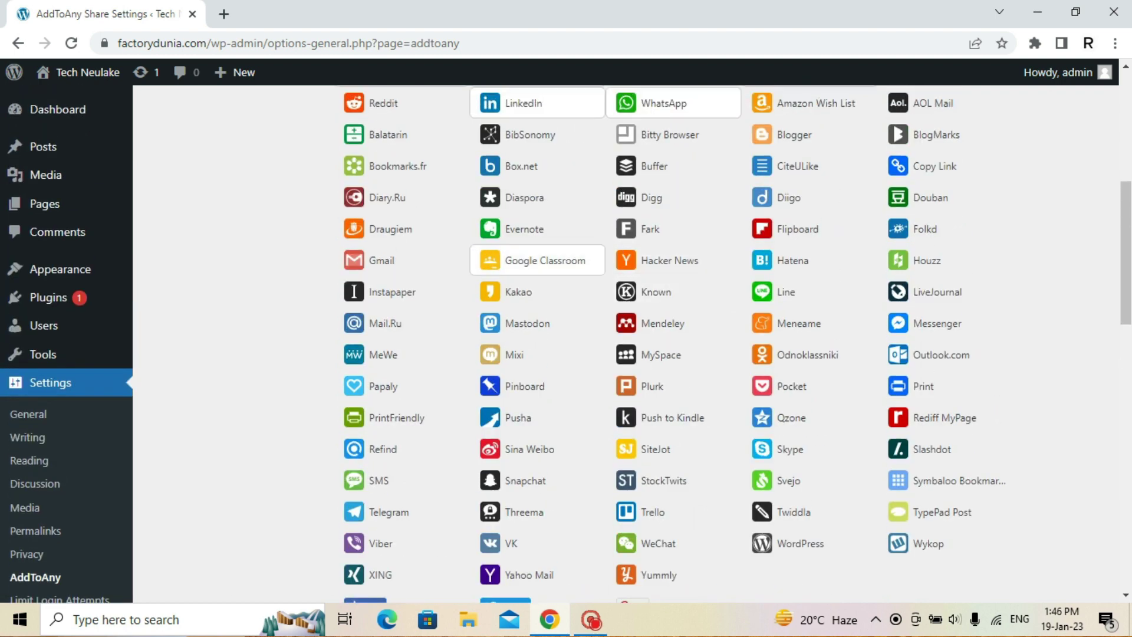
scroll(536, 291, "up", 4)
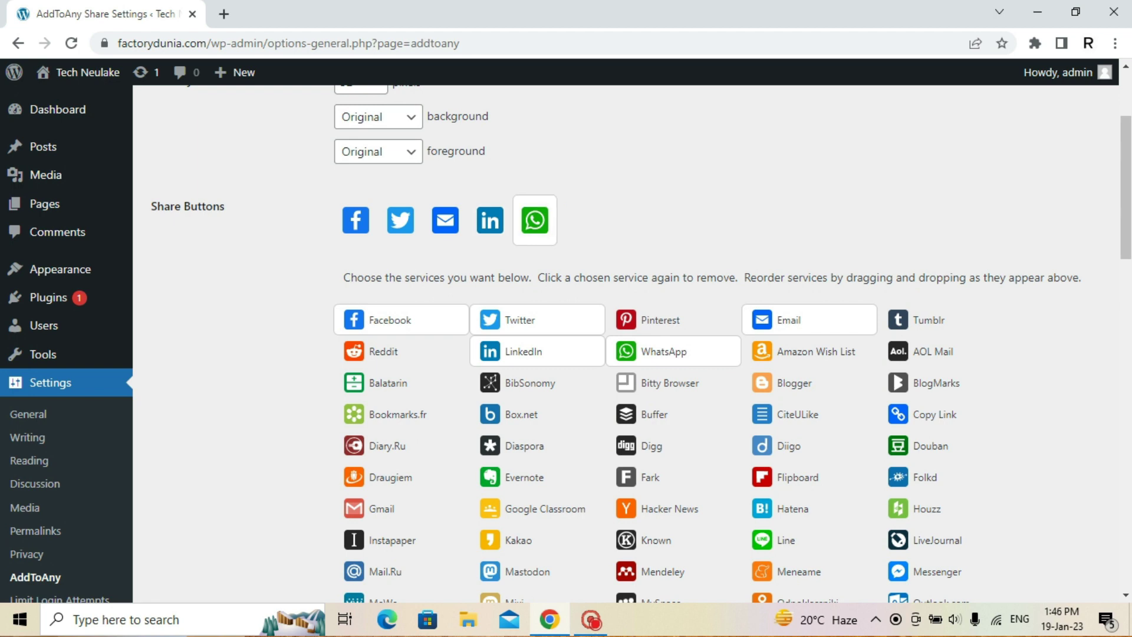
left_click_drag(490, 220, 356, 220)
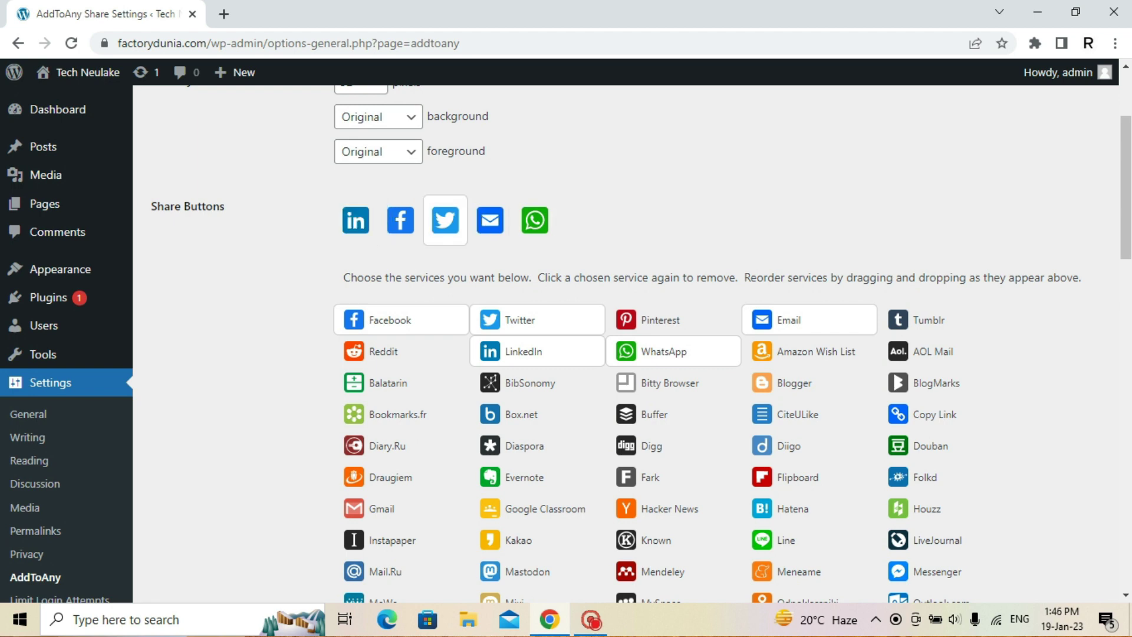
left_click_drag(535, 220, 396, 224)
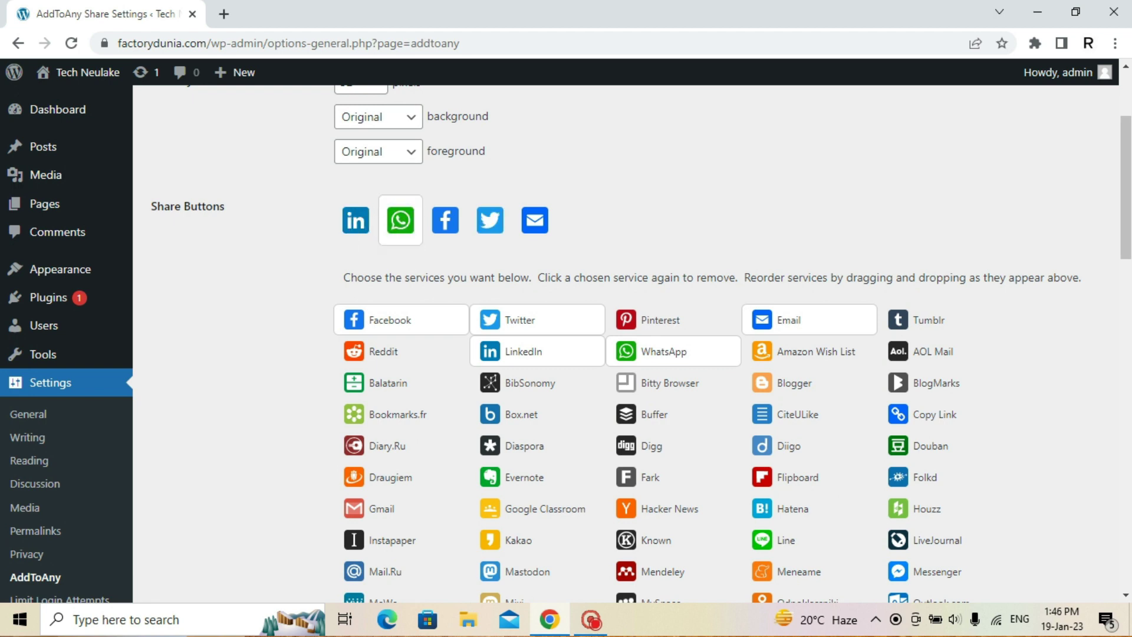
Review the list of available sharing services and the order of the chosen share buttons.
scroll(590, 354, "down", 12)
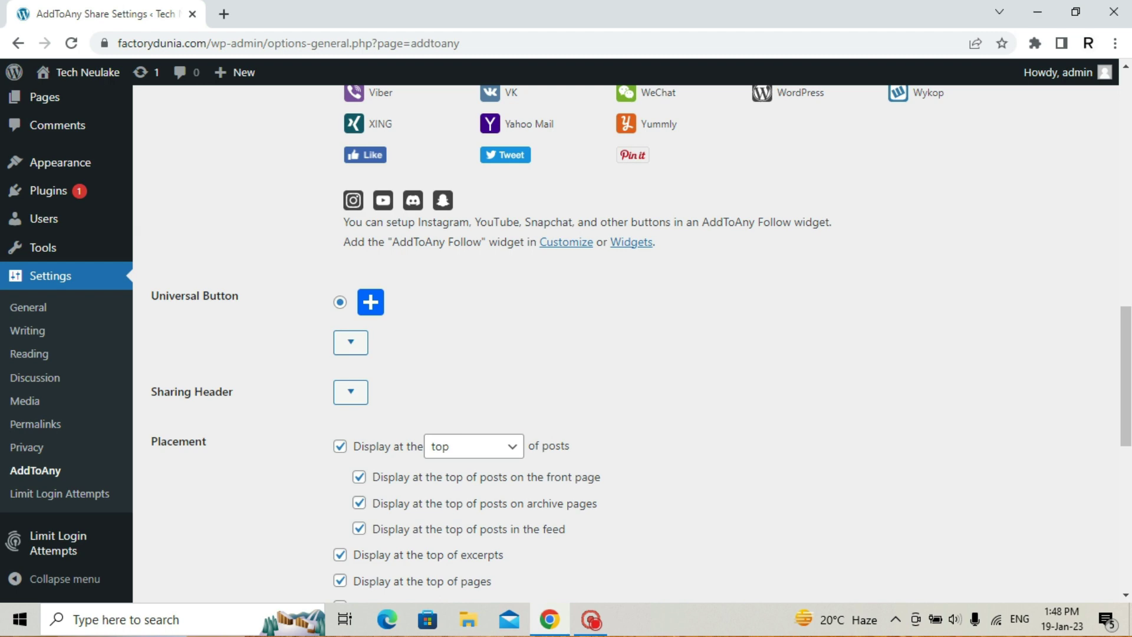
scroll(625, 342, "up", 1)
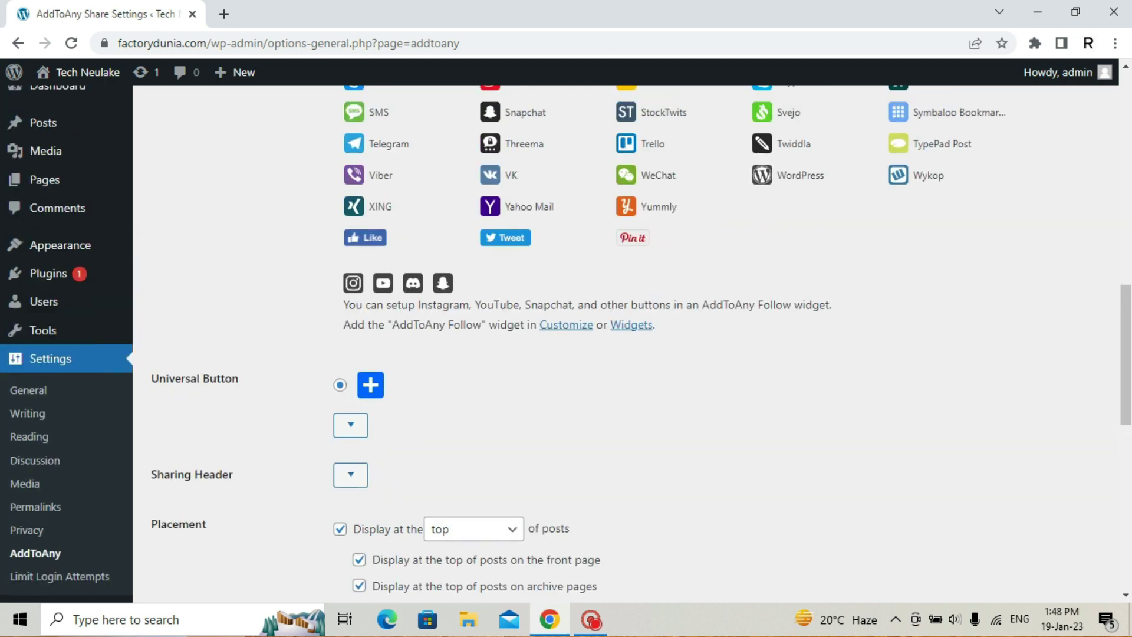
scroll(625, 342, "up", 6)
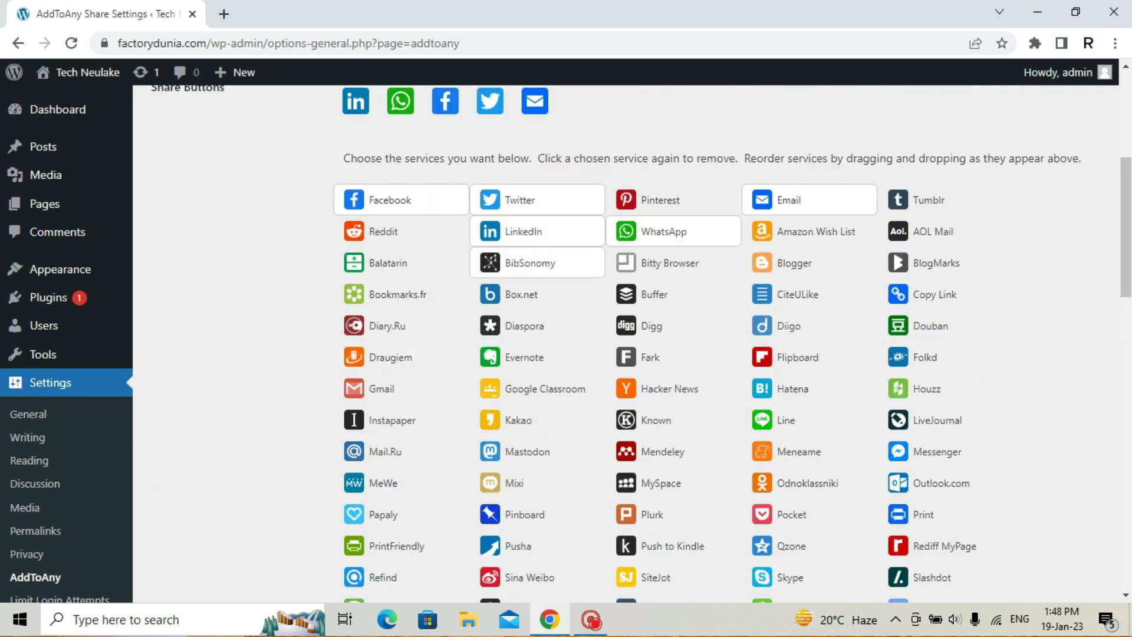
scroll(625, 342, "down", 1)
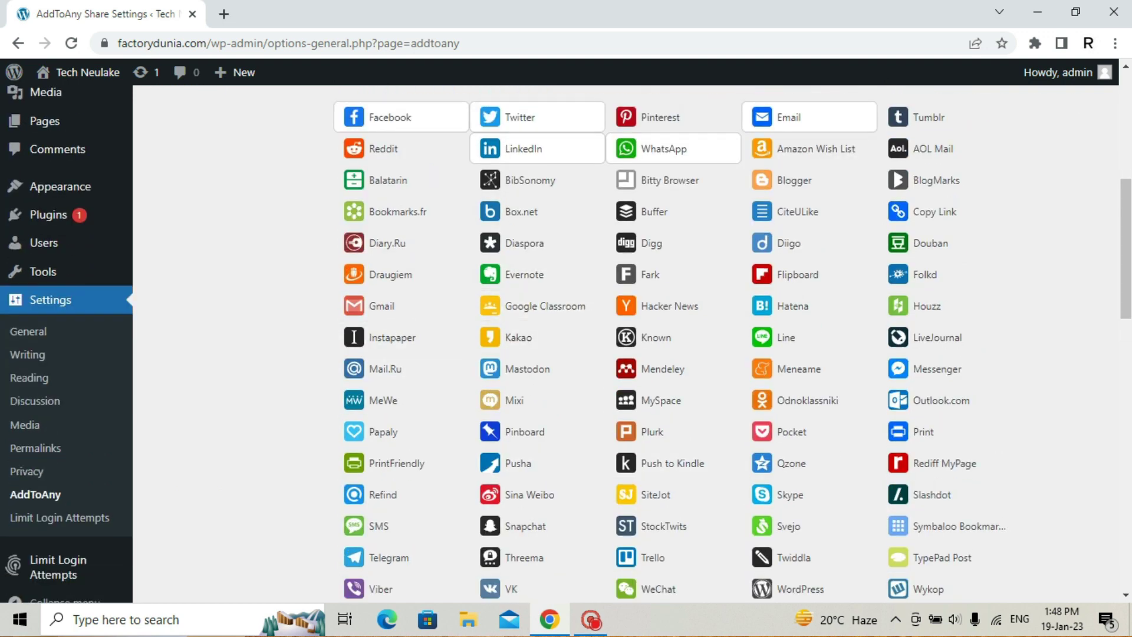
scroll(625, 342, "down", 5)
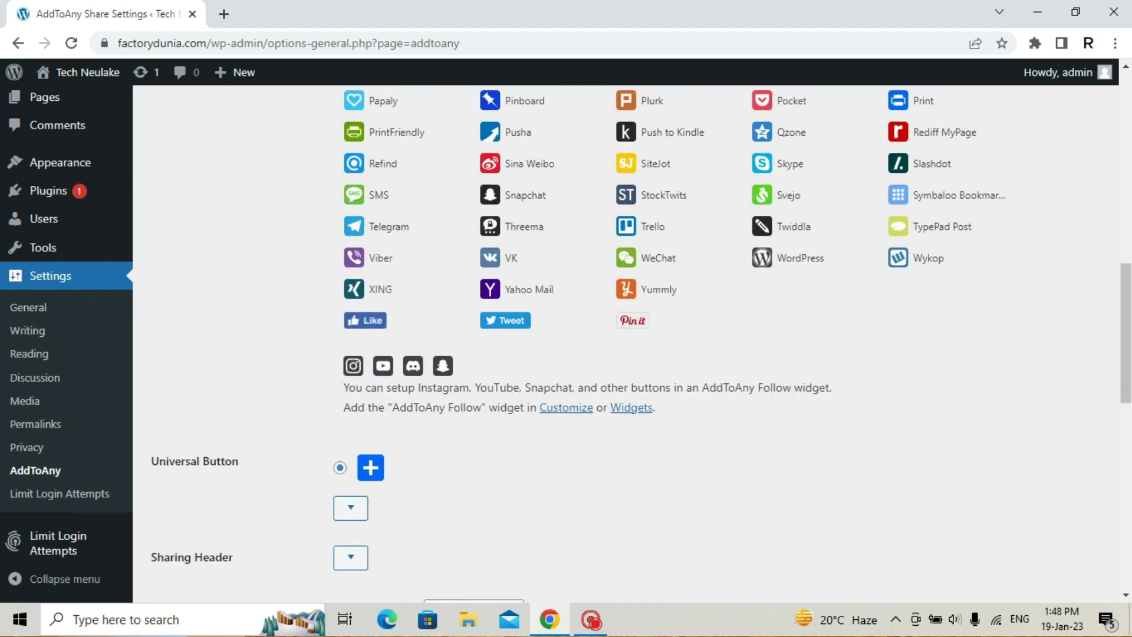
scroll(625, 342, "up", 5)
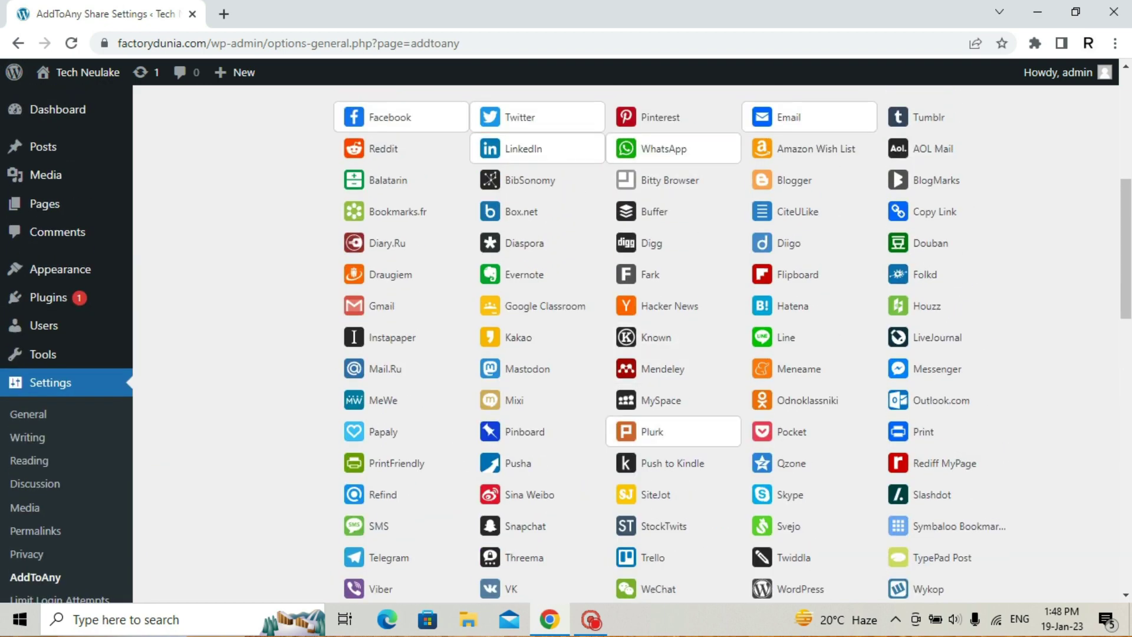
scroll(625, 342, "down", 5)
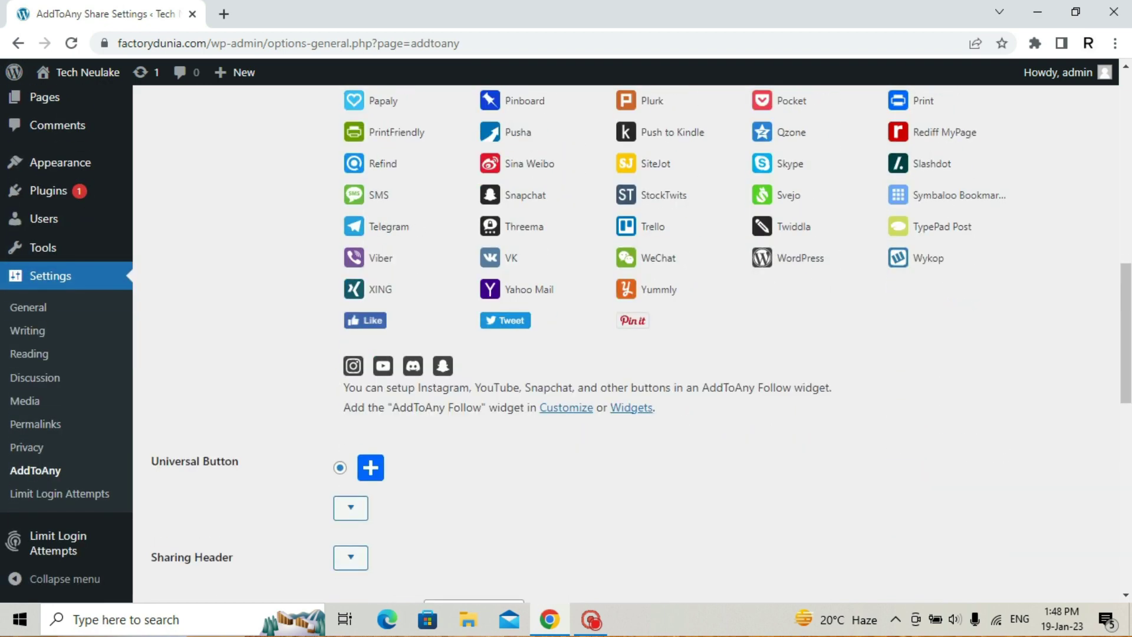
scroll(625, 342, "up", 8)
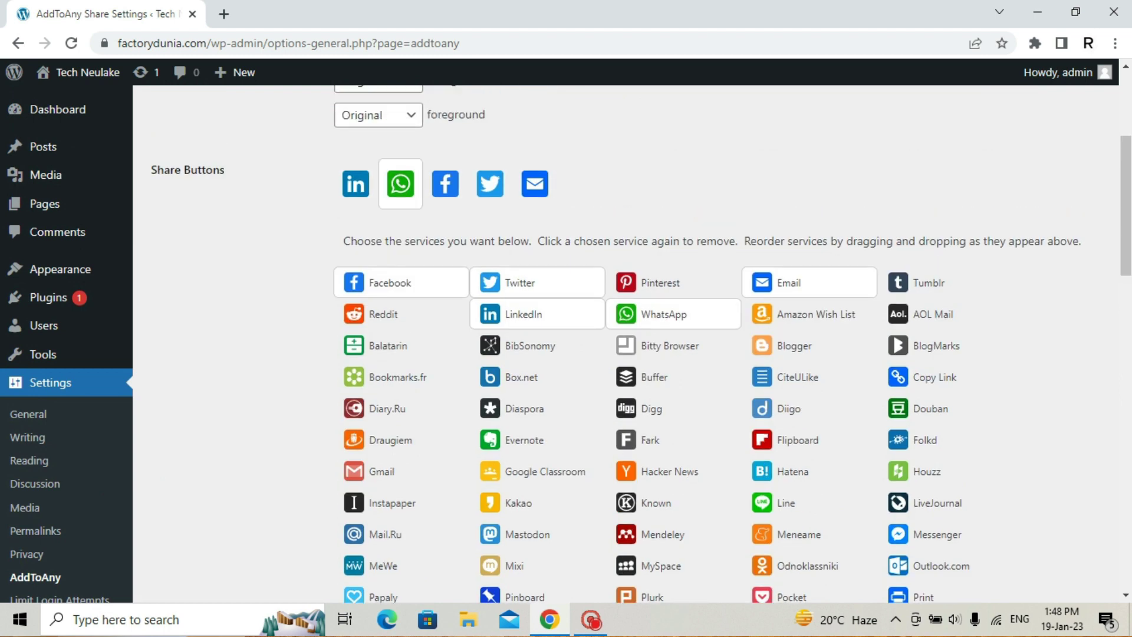
Expand the Universal Button options and set the universal button to None.
scroll(625, 342, "down", 10)
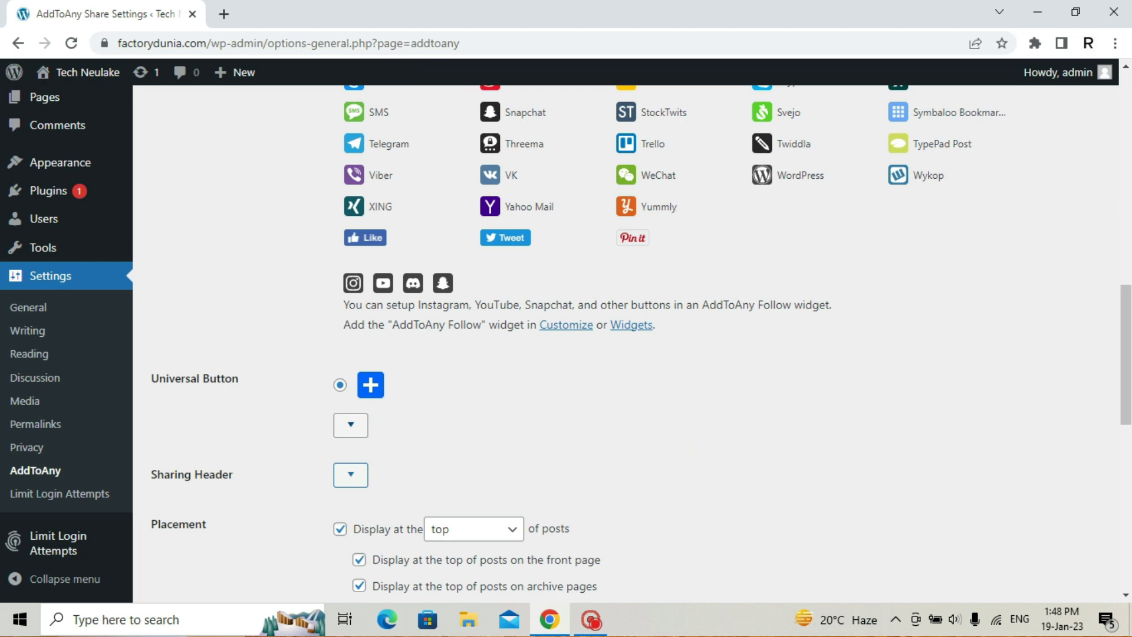
left_click(351, 425)
scroll(625, 342, "down", 3)
left_click(340, 334)
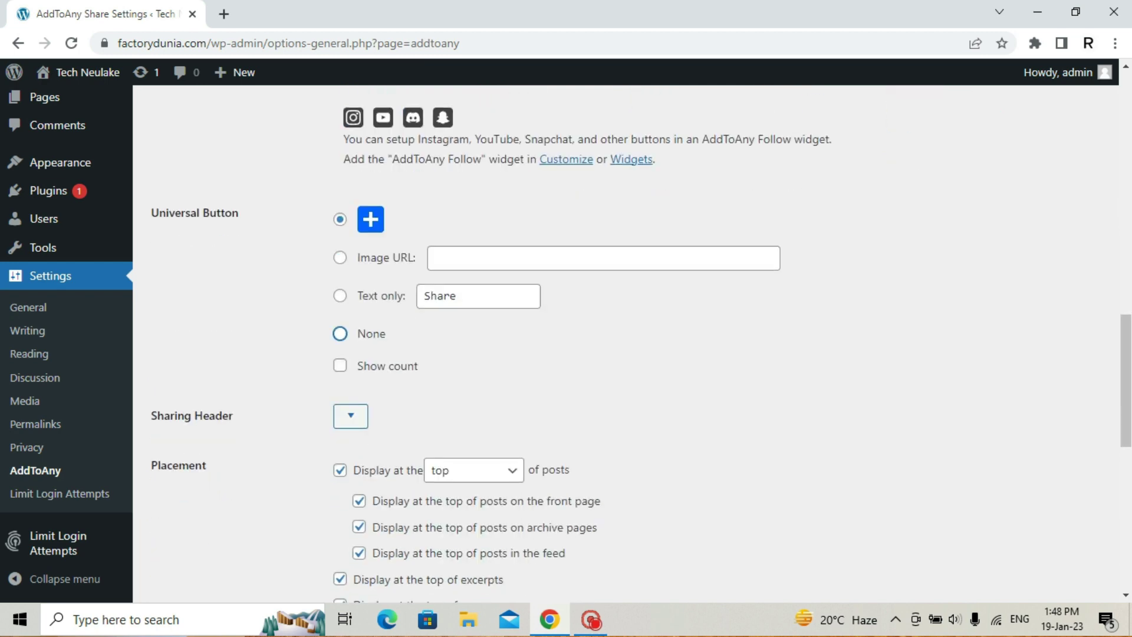
left_click(647, 152)
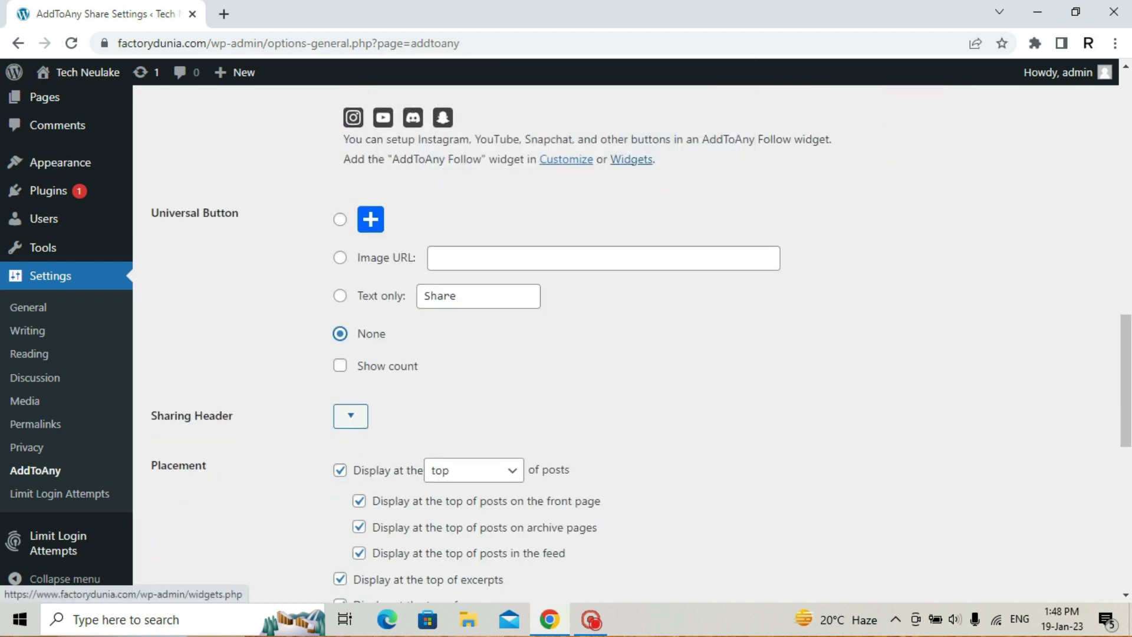
Set the share buttons' placement to display at the top & bottom of posts.
scroll(631, 159, "up", 3)
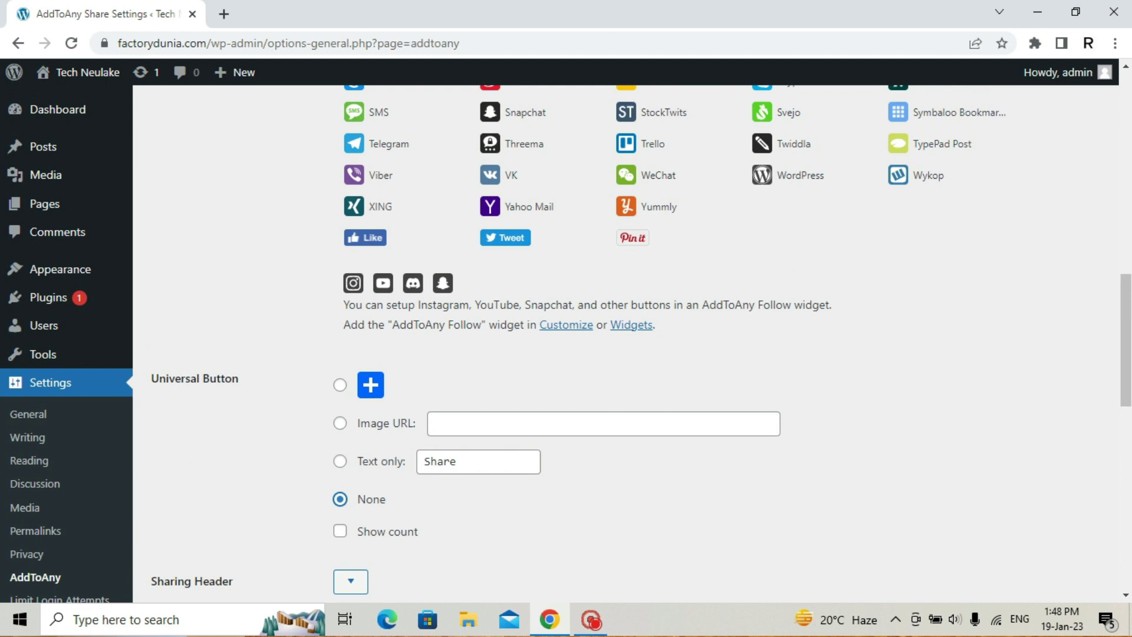
scroll(631, 342, "up", 4)
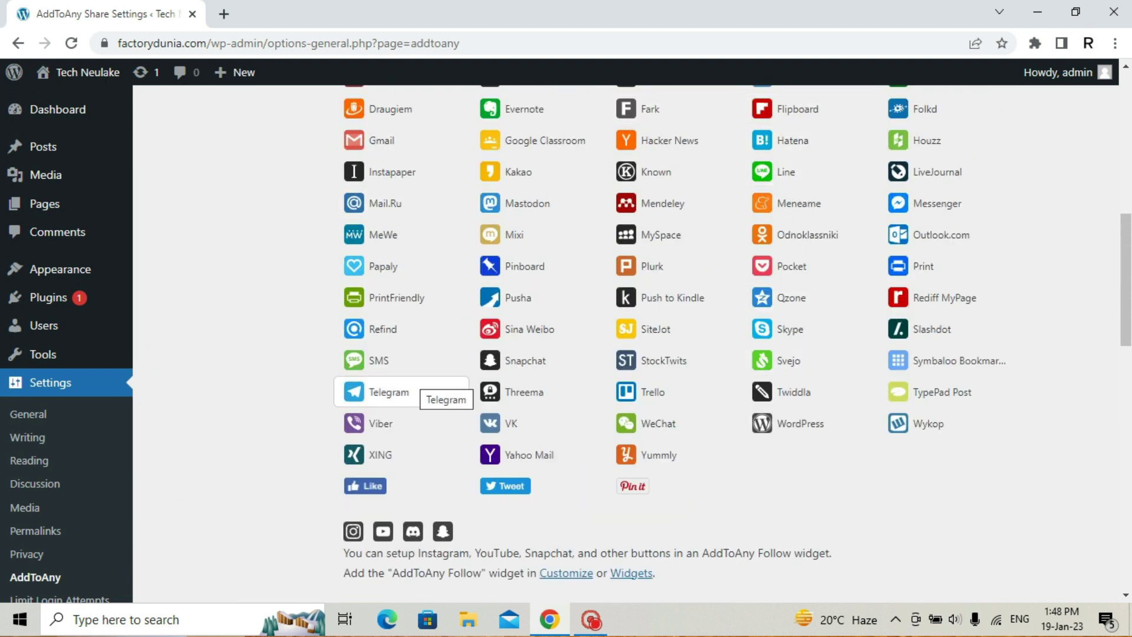
scroll(407, 389, "down", 3)
scroll(625, 342, "down", 3)
scroll(631, 342, "down", 4)
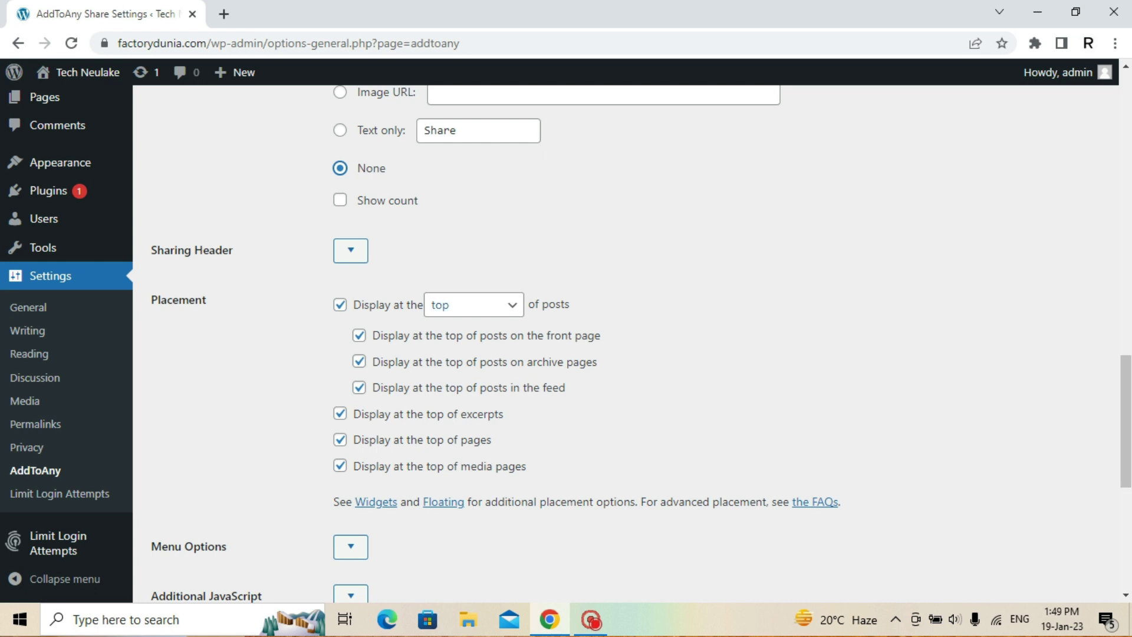
left_click(473, 305)
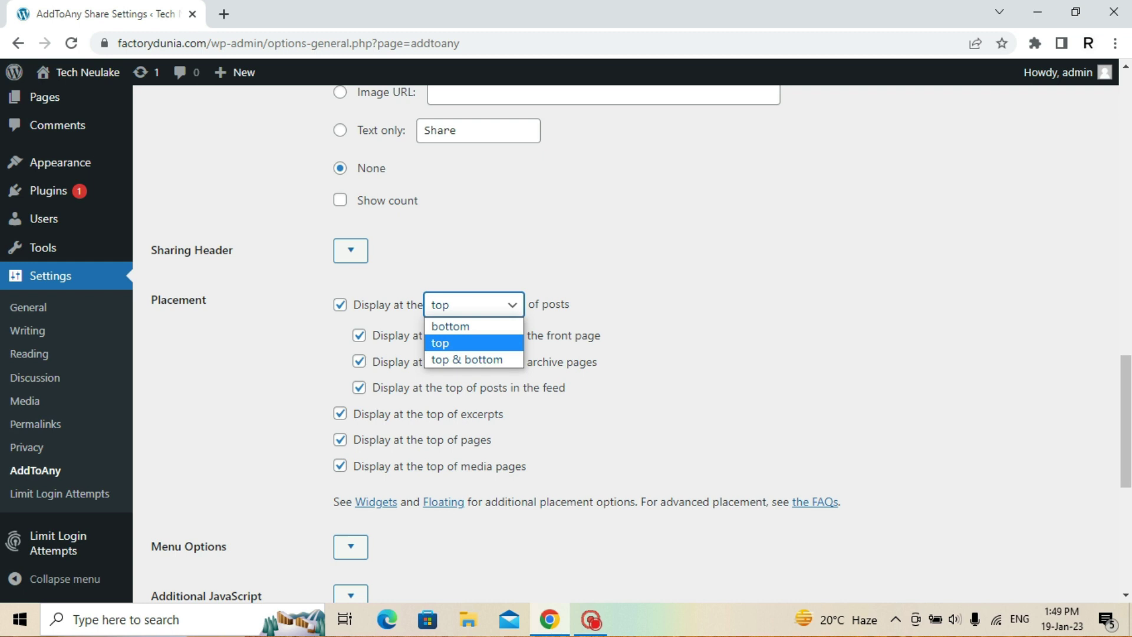
key("Up")
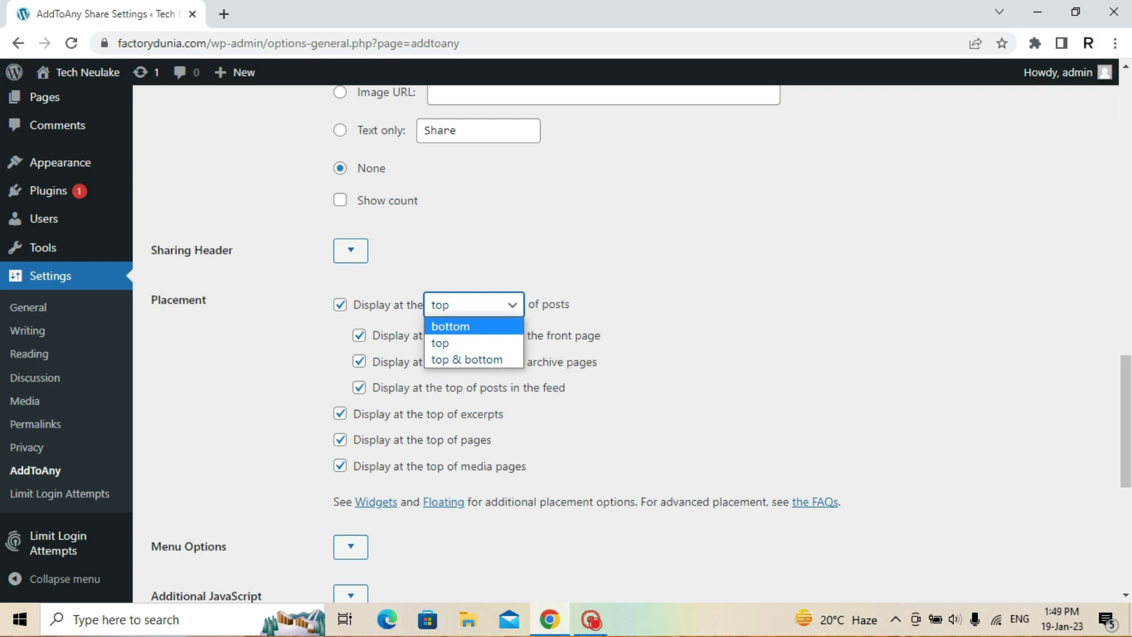
key("Down")
key("Down")
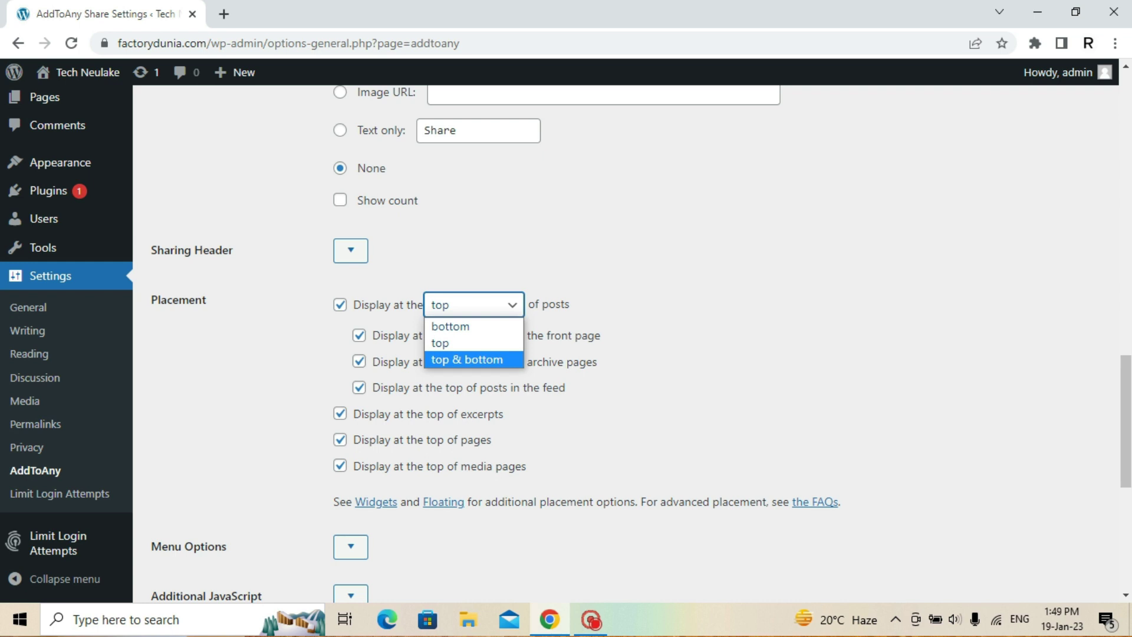
key("Return")
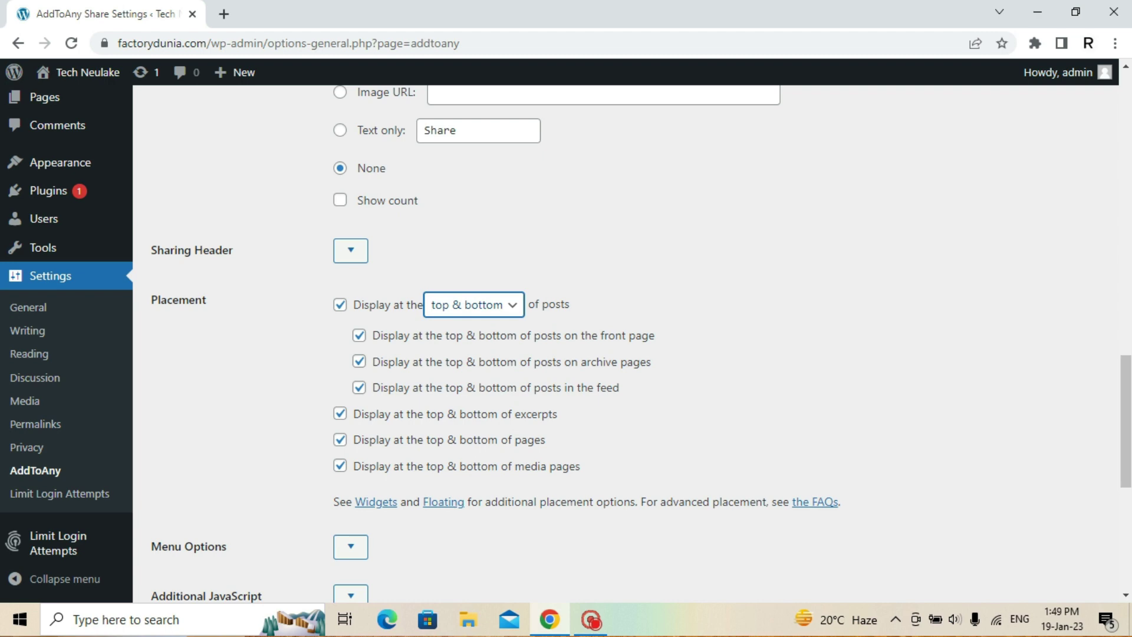
scroll(625, 342, "down", 5)
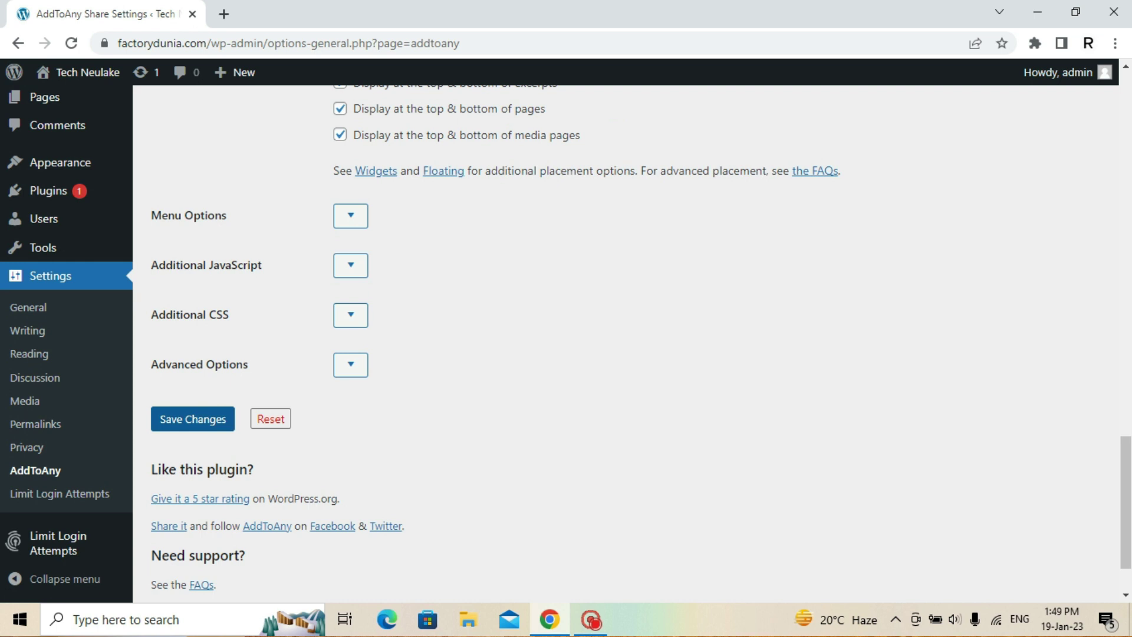
Save the AddToAny share settings and visit the site's front end.
left_click(193, 419)
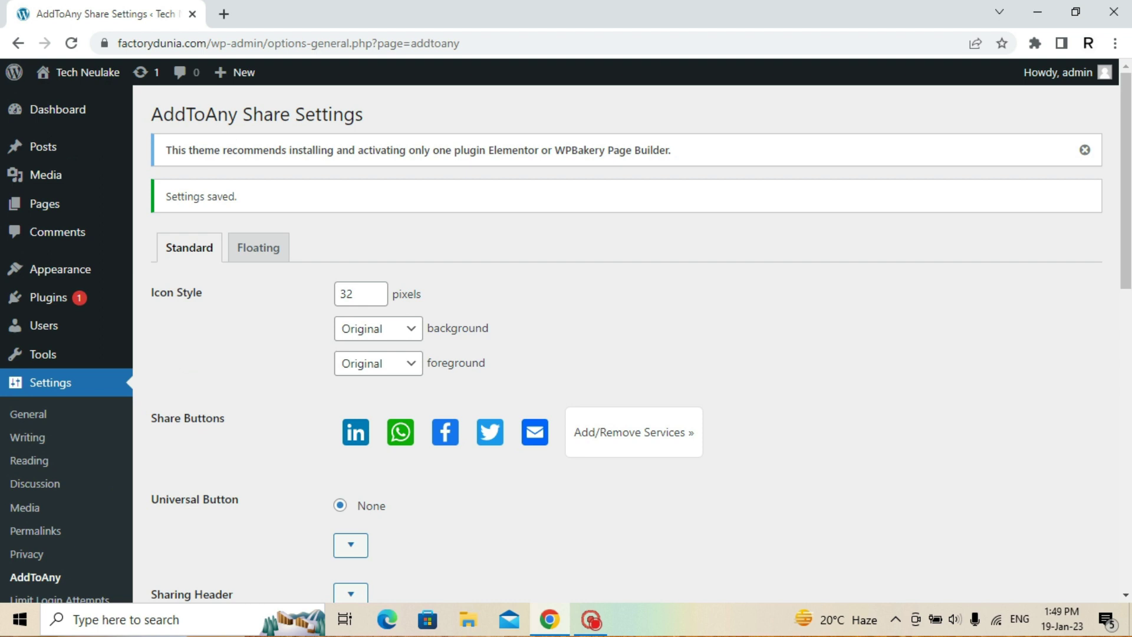
mouse_move(83, 72)
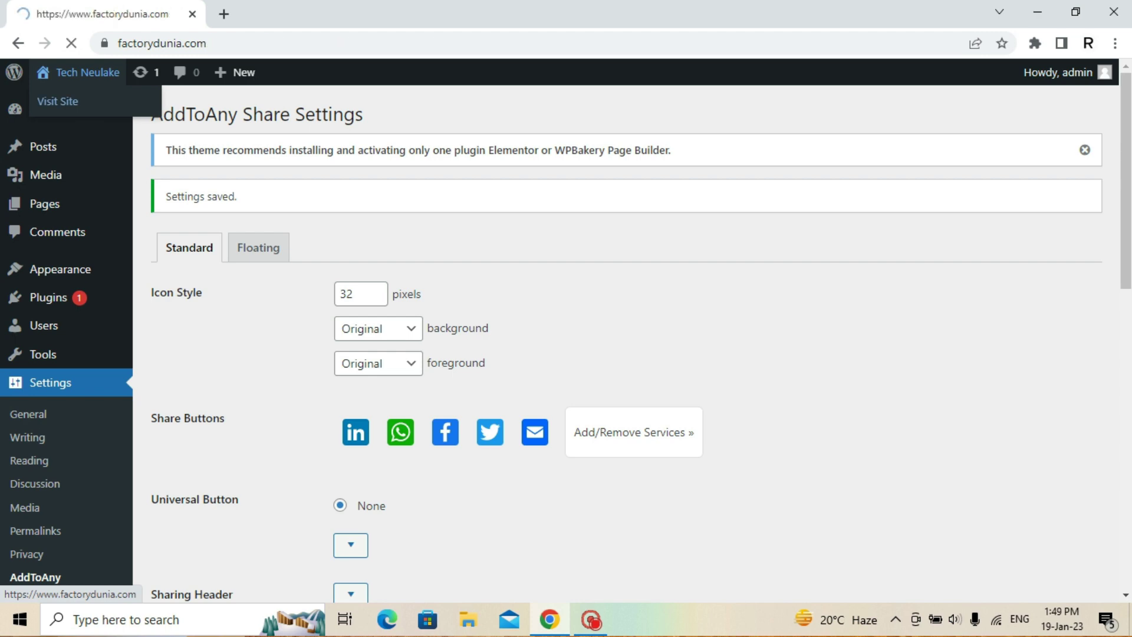
Open the post "NASA is working on a new, more fuel-efficient aircraft design with Boeing" from the site's home page.
scroll(566, 378, "down", 7)
scroll(566, 378, "up", 4)
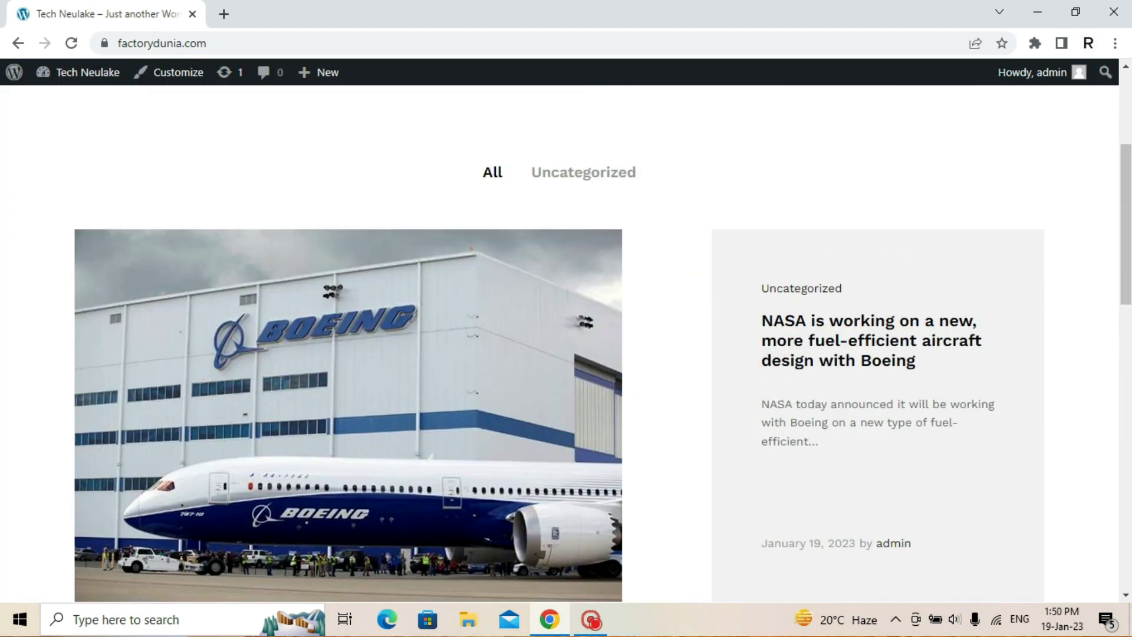
scroll(566, 377, "down", 1)
scroll(837, 254, "down", 1)
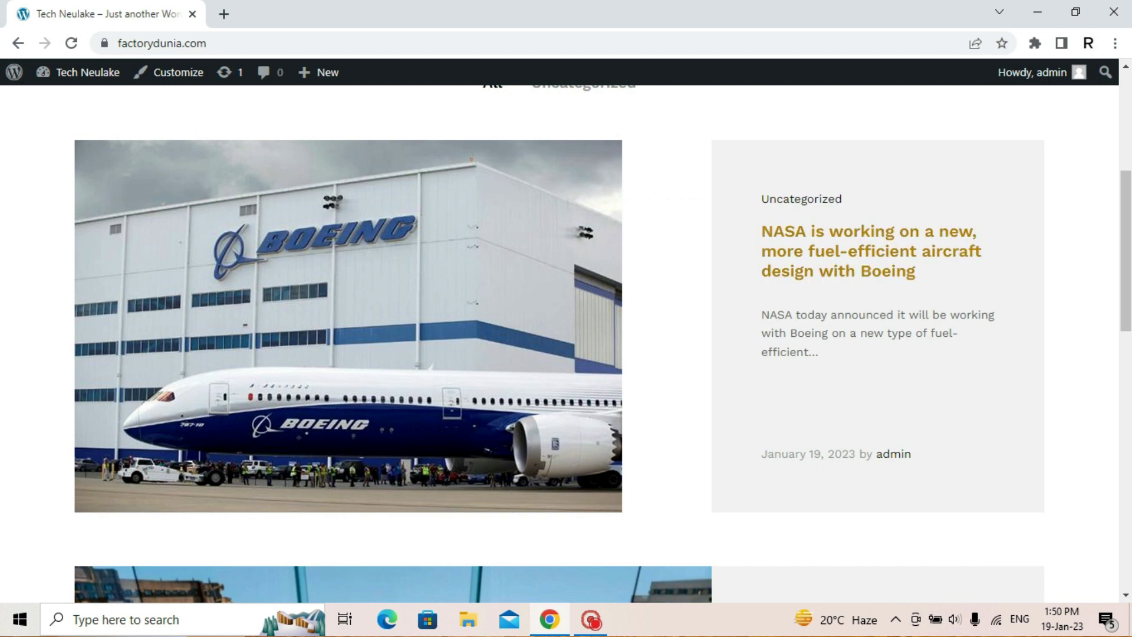
left_click(837, 251)
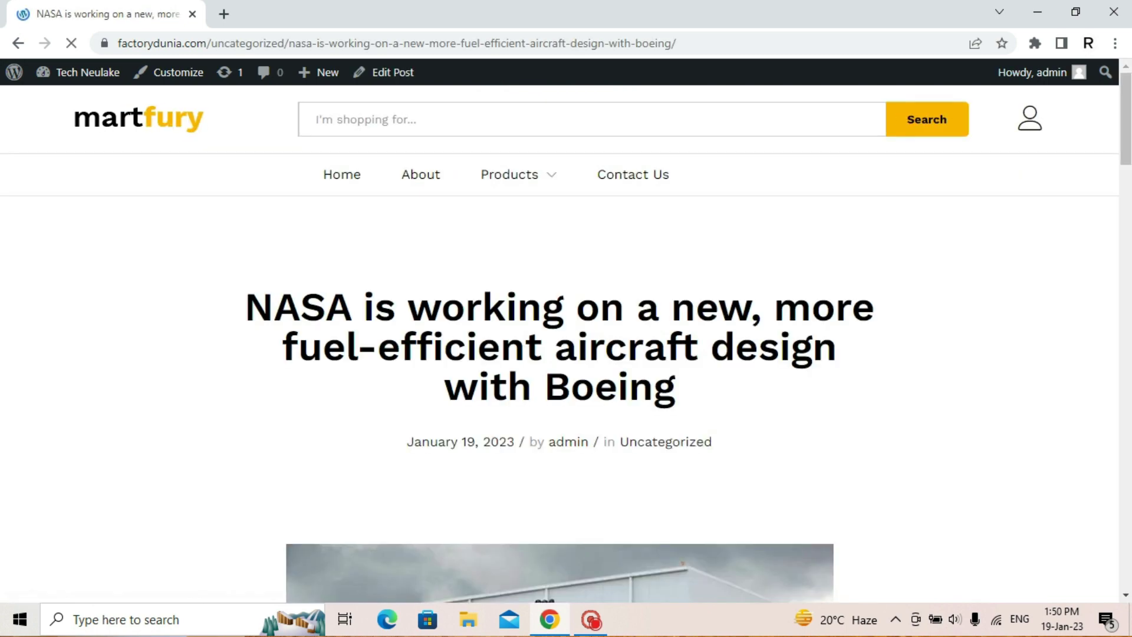
Check the placement and order of the share buttons above and below the post's text.
scroll(567, 342, "down", 10)
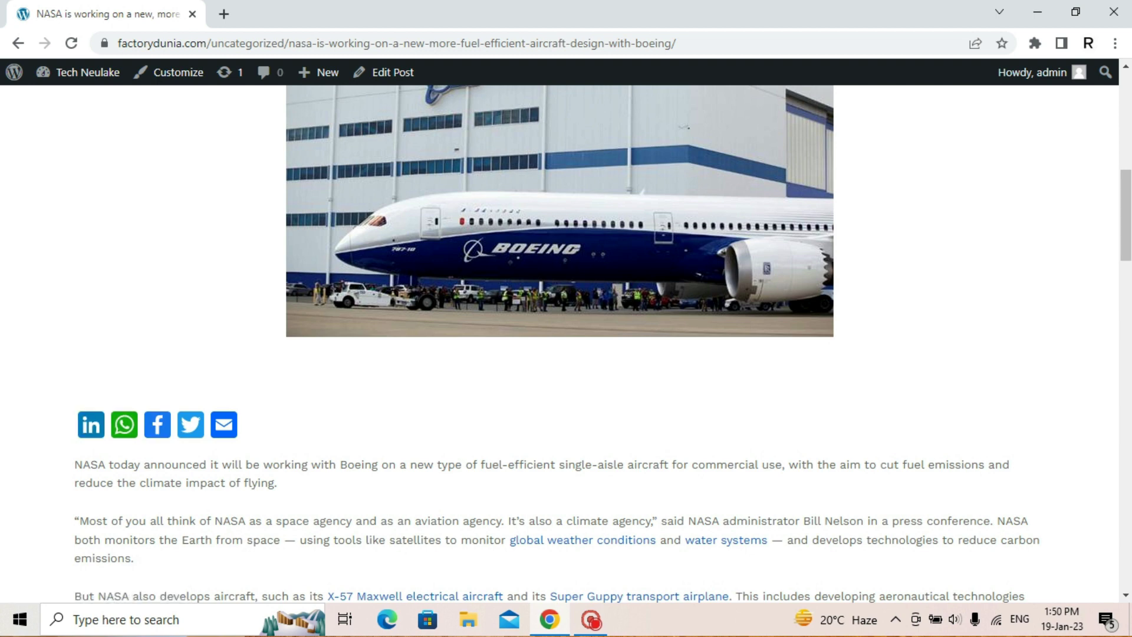
scroll(566, 342, "down", 8)
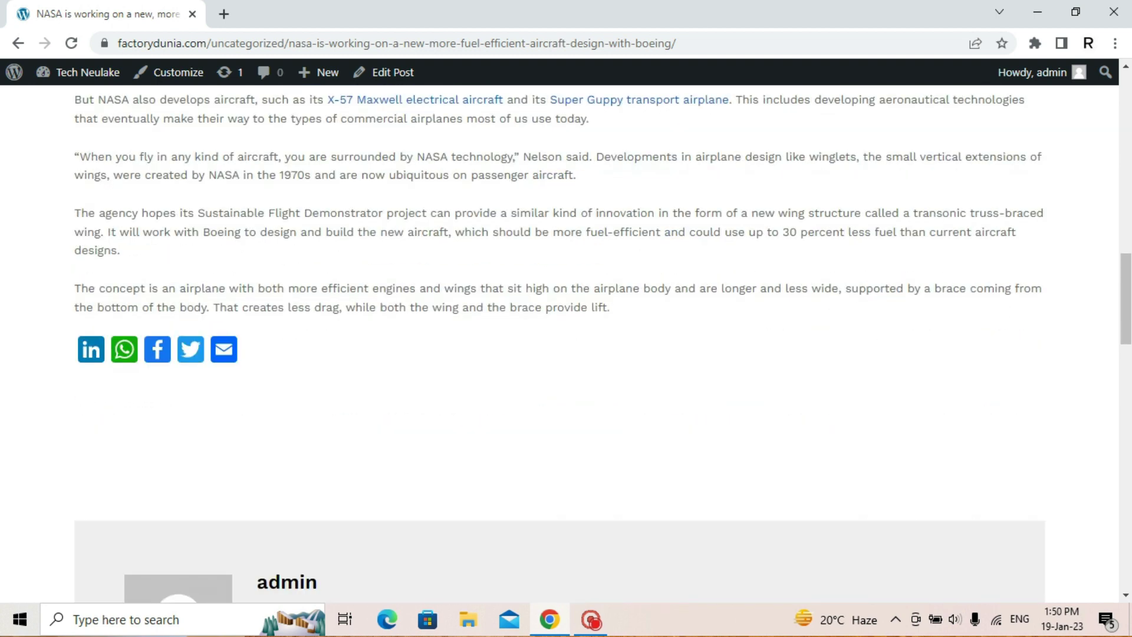
scroll(566, 342, "up", 7)
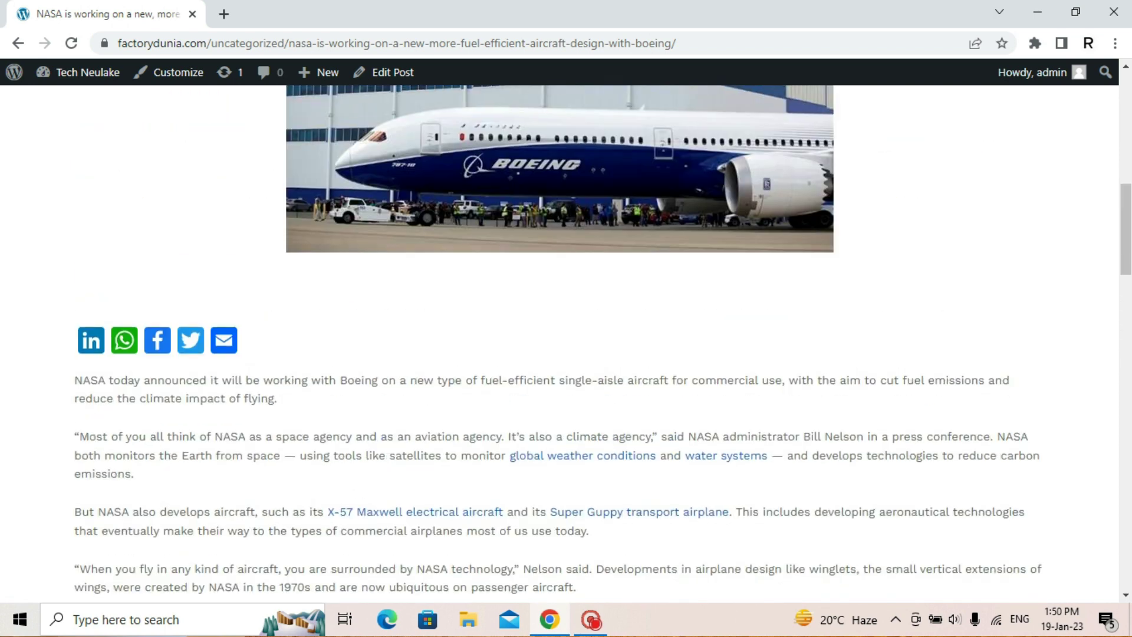